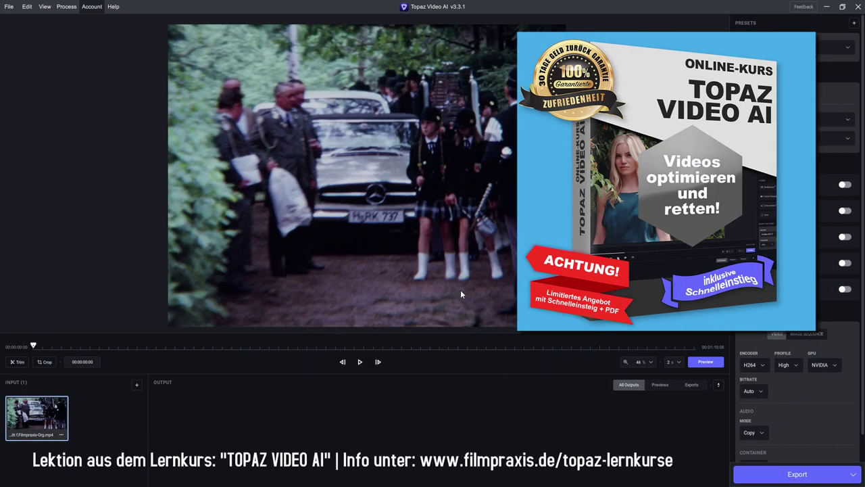
- Play part of the source clip, pause it, and apply the Auto crop stabilization preset
left_click(359, 362)
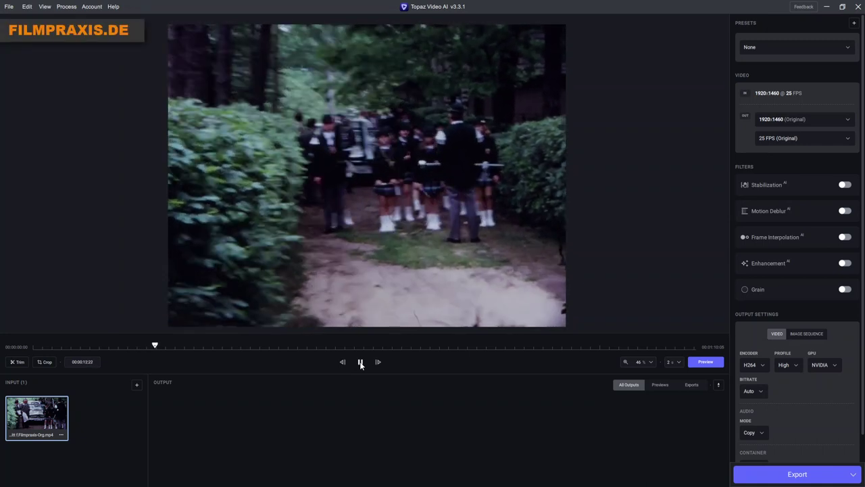
left_click(360, 362)
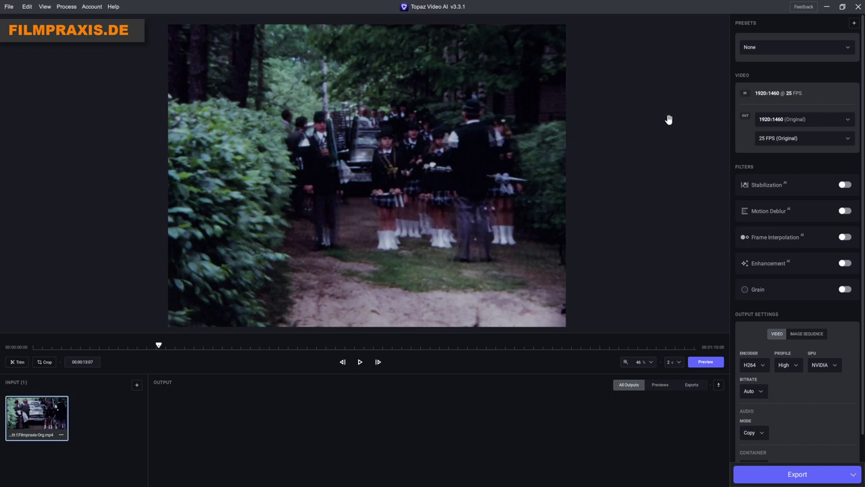
left_click(777, 49)
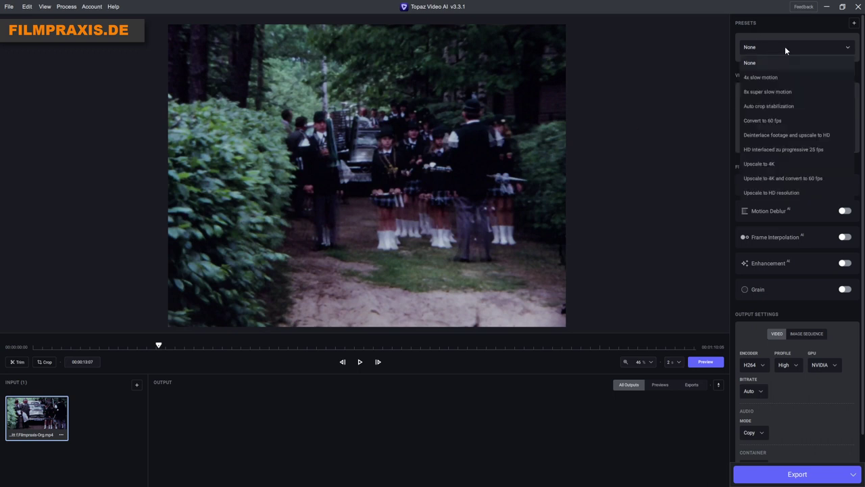
left_click(790, 106)
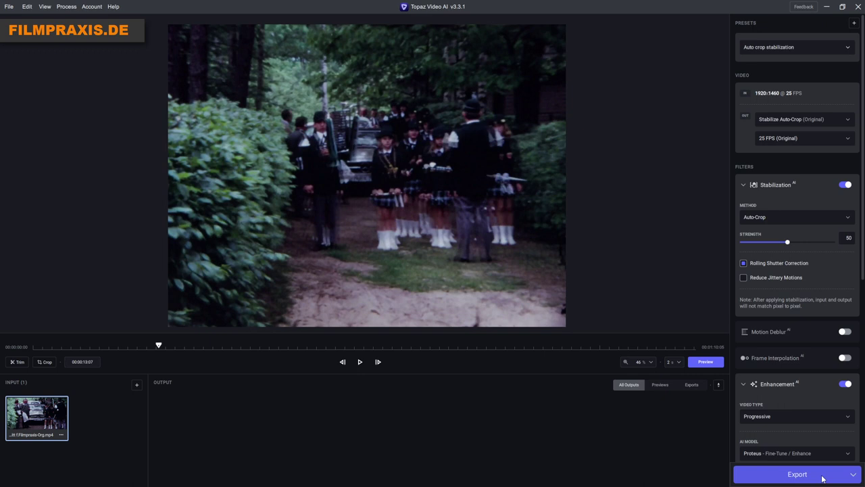
- Render a 1-second preview from the very beginning of the clip
left_click(678, 363)
left_click(678, 383)
left_click_drag(169, 347, 21, 348)
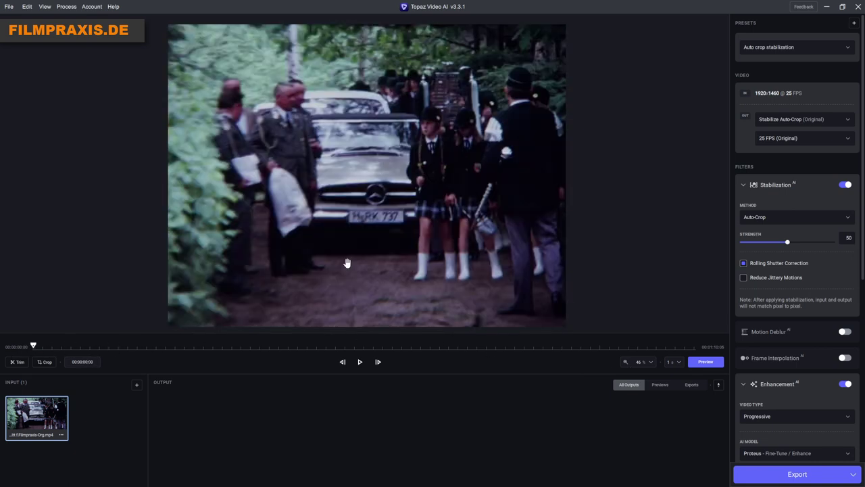
left_click(704, 362)
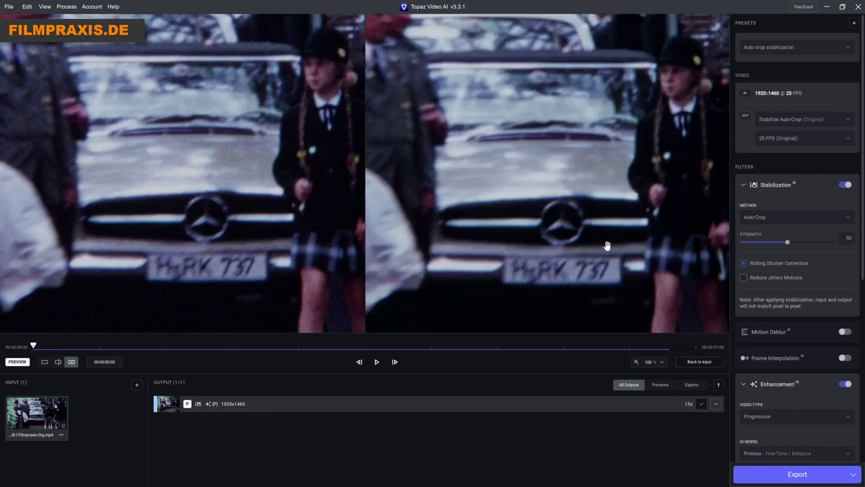
- Play the side-by-side preview to compare the original footage with the stabilized result
scroll(607, 245, "down", 5)
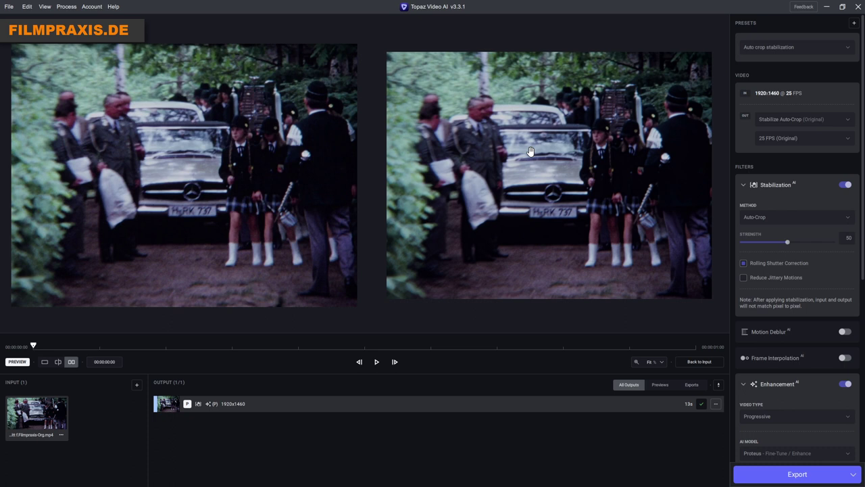
left_click(377, 361)
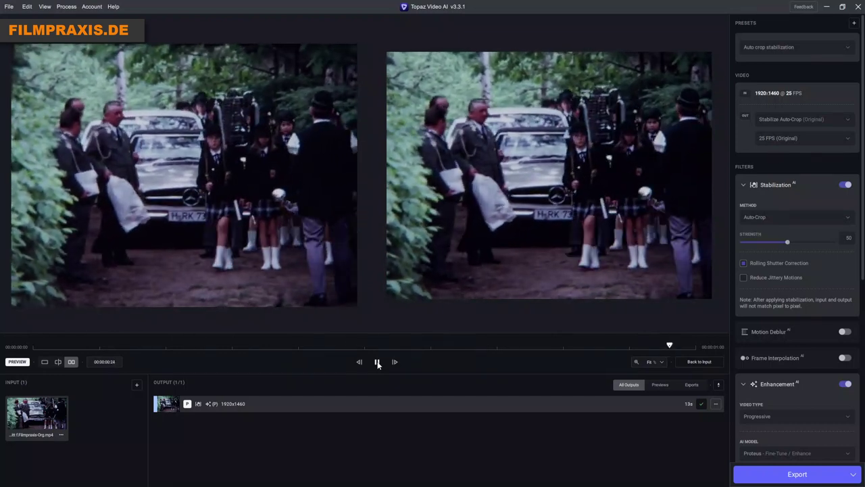
scroll(534, 169, "up", 5)
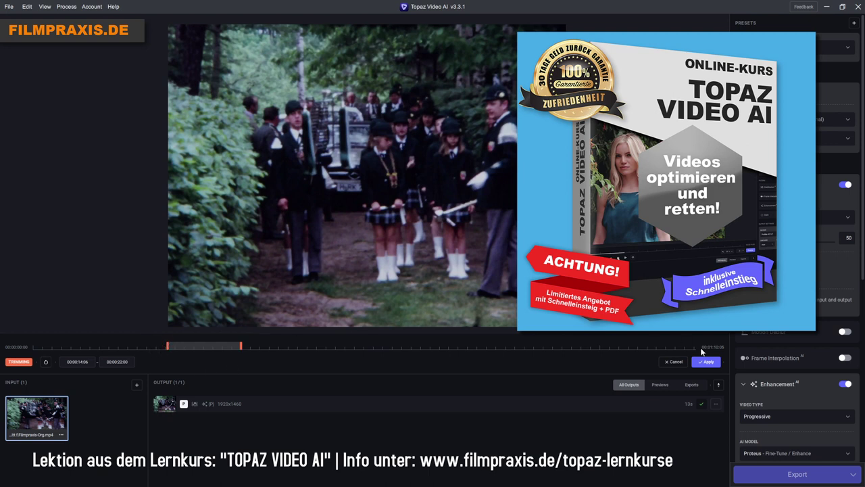
- Trim the clip to the range 00:00:14:06 to 00:00:22:00 and play the trimmed section
left_click(714, 363)
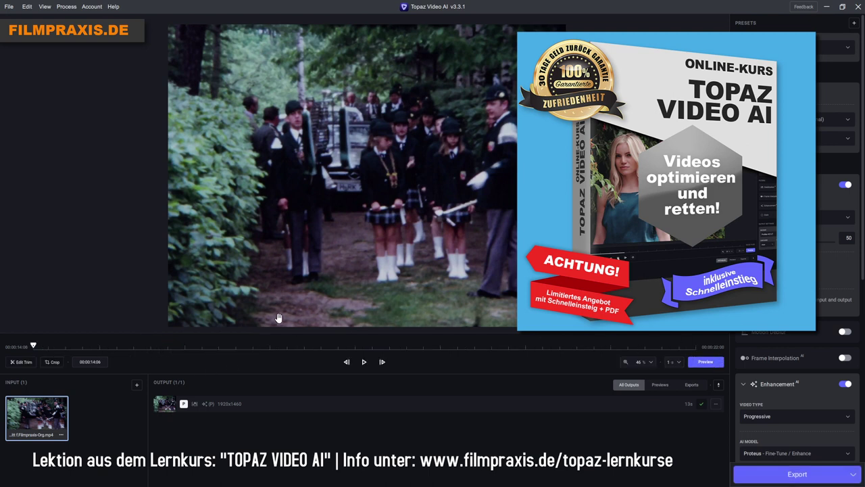
left_click(363, 363)
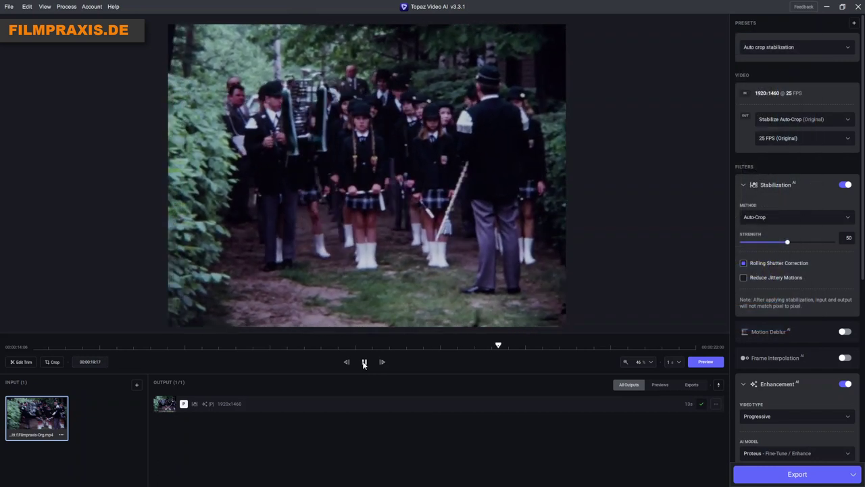
left_click(35, 347)
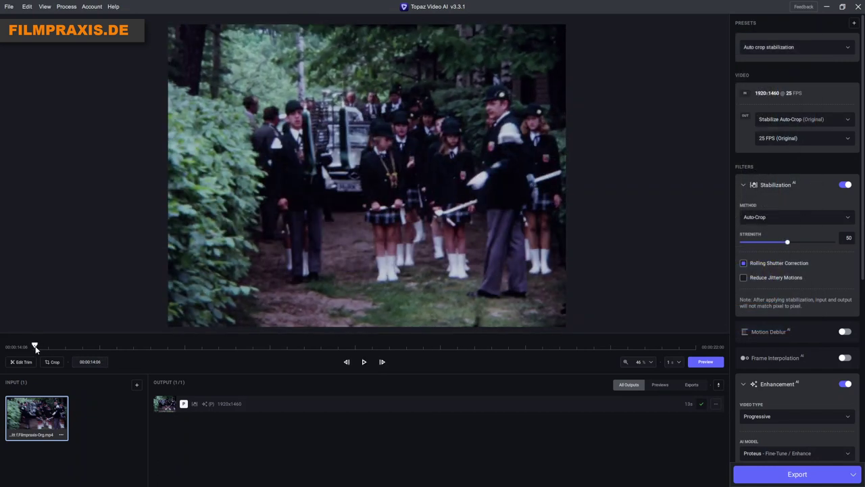
- Inspect the first frames of the trimmed section and render a 2-second preview starting at 00:00:14:07
scroll(310, 139, "up", 1)
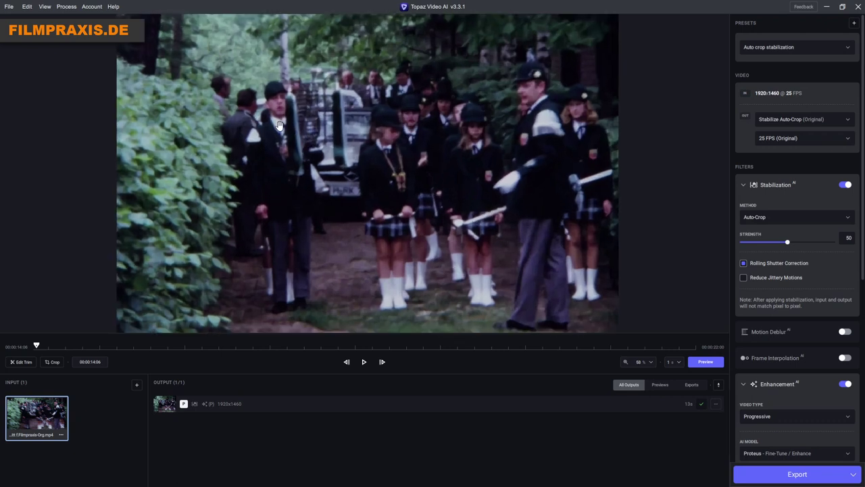
scroll(292, 131, "up", 2)
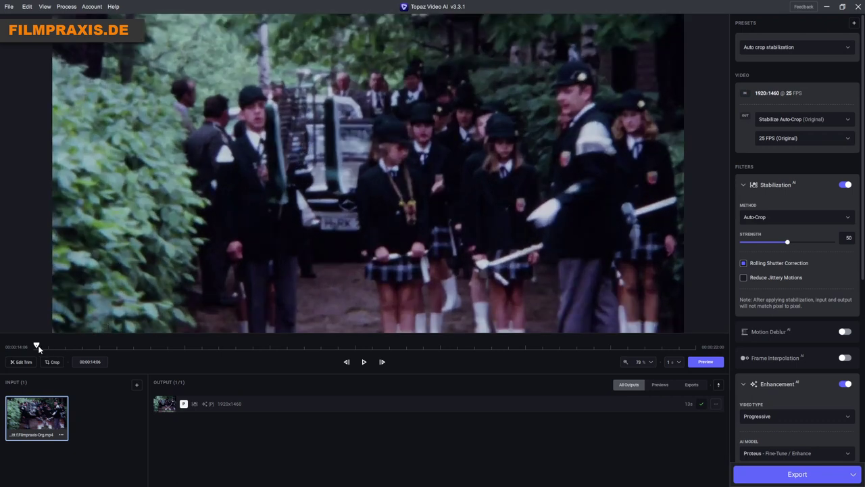
left_click(39, 347)
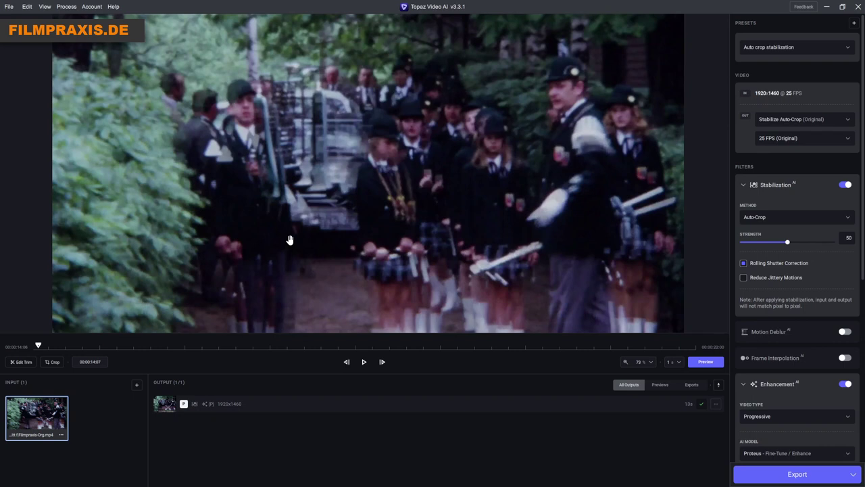
key("ctrl+0")
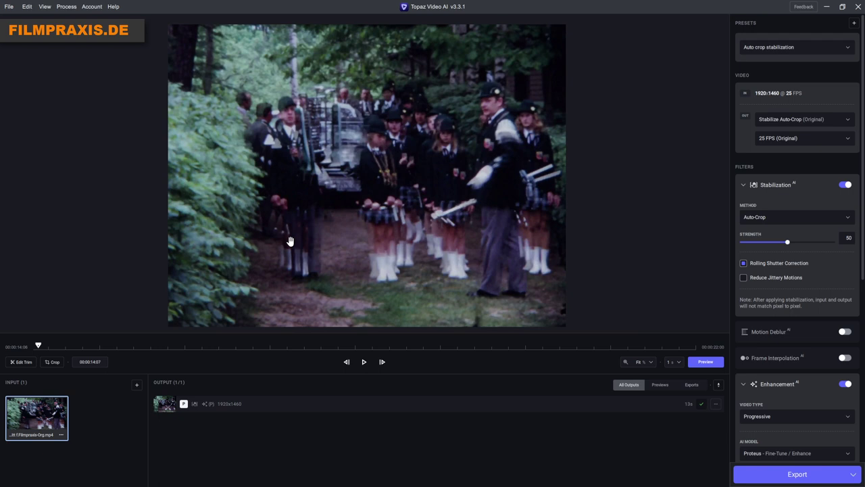
left_click(679, 363)
left_click(675, 395)
left_click(716, 364)
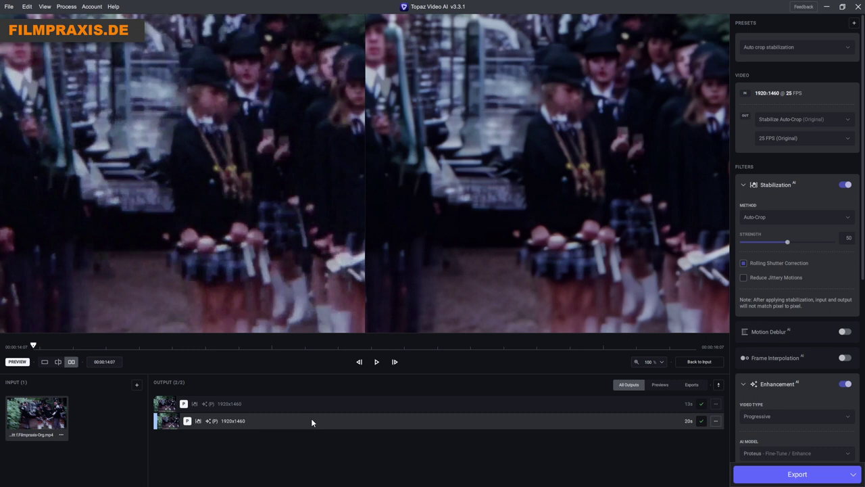
- Switch between the two rendered previews and play the 2-second one to judge the stabilization side by side
left_click(264, 407)
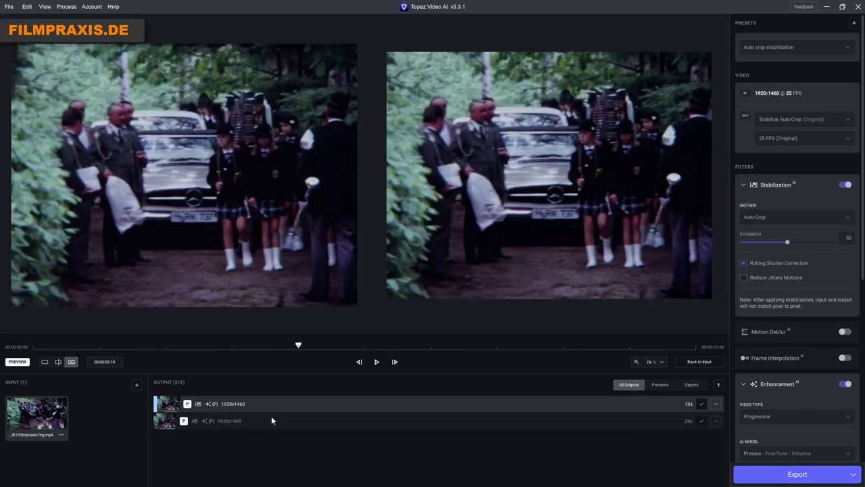
left_click(272, 421)
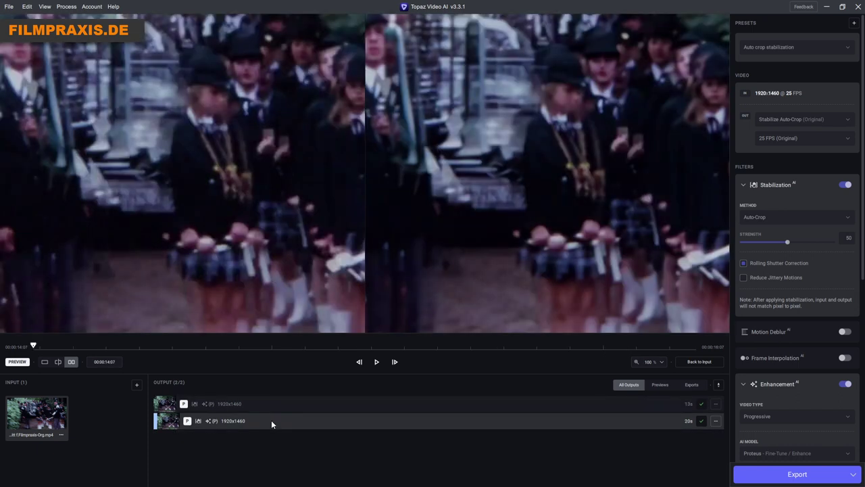
scroll(456, 193, "down", 4)
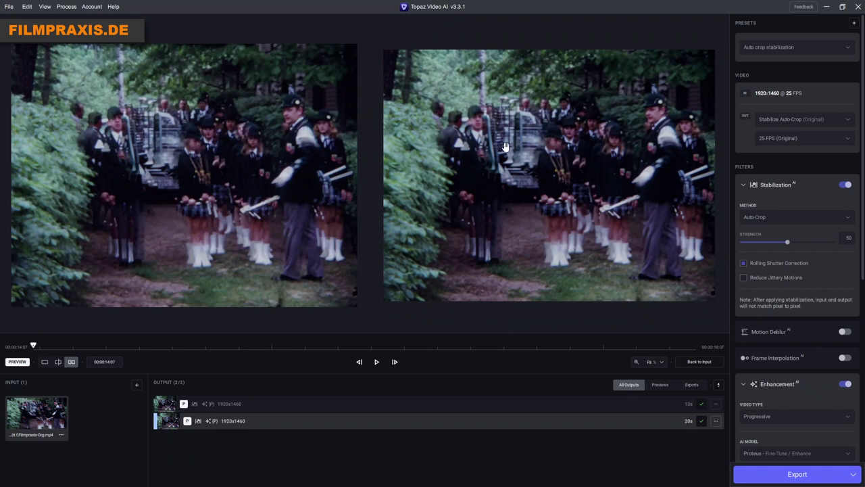
left_click(378, 362)
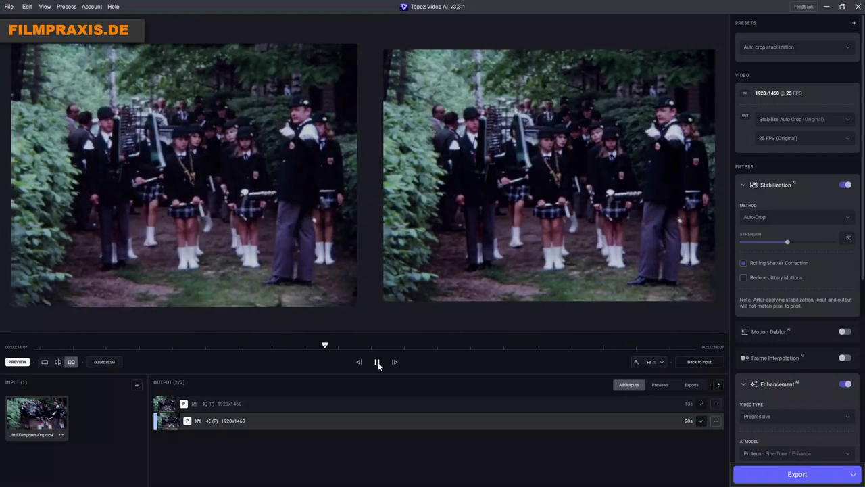
scroll(565, 236, "up", 3)
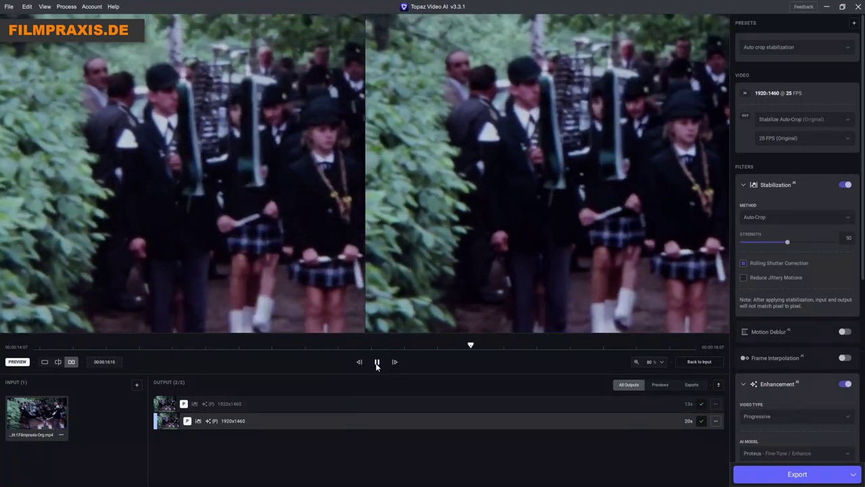
left_click(376, 363)
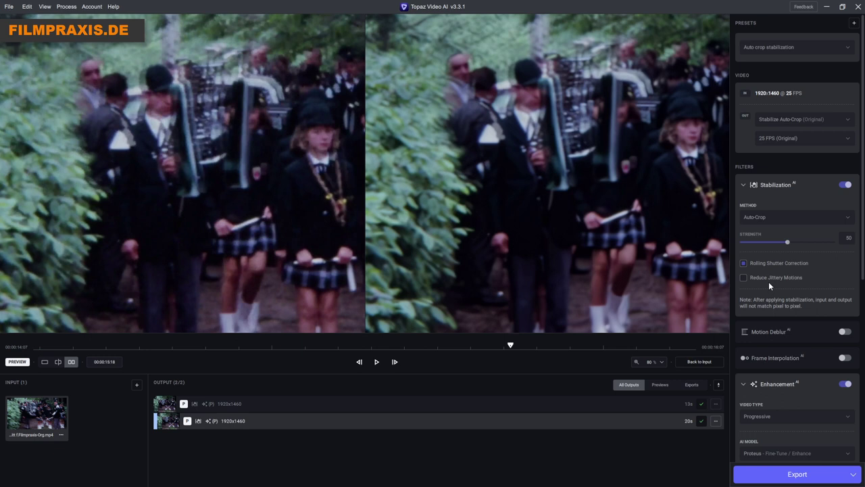
- Enable Reduce Jittery Motions for the stabilization and render another 2-second preview
mouse_move(769, 281)
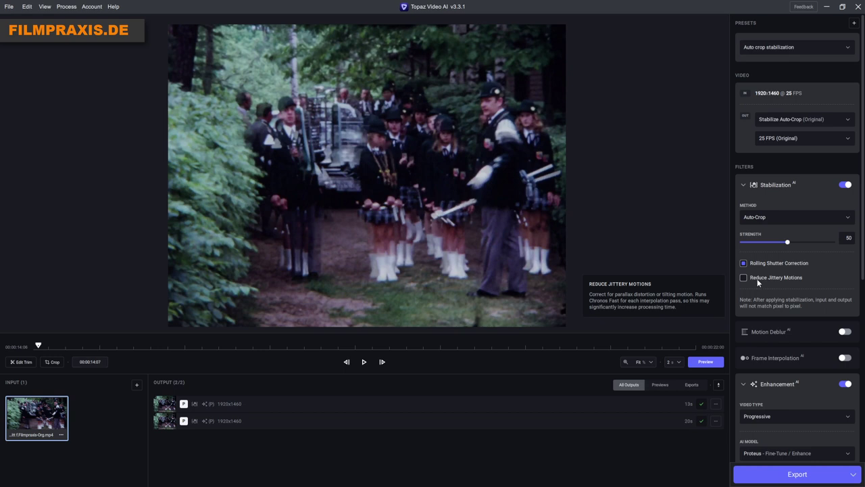
left_click(744, 277)
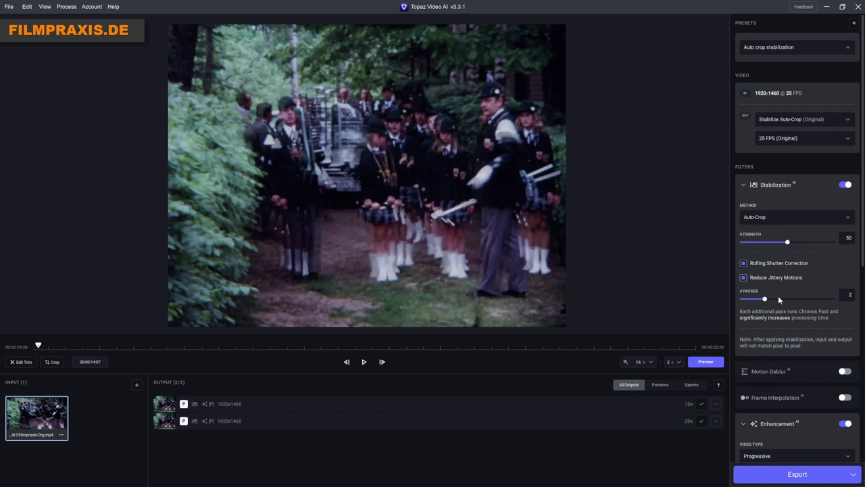
left_click(705, 362)
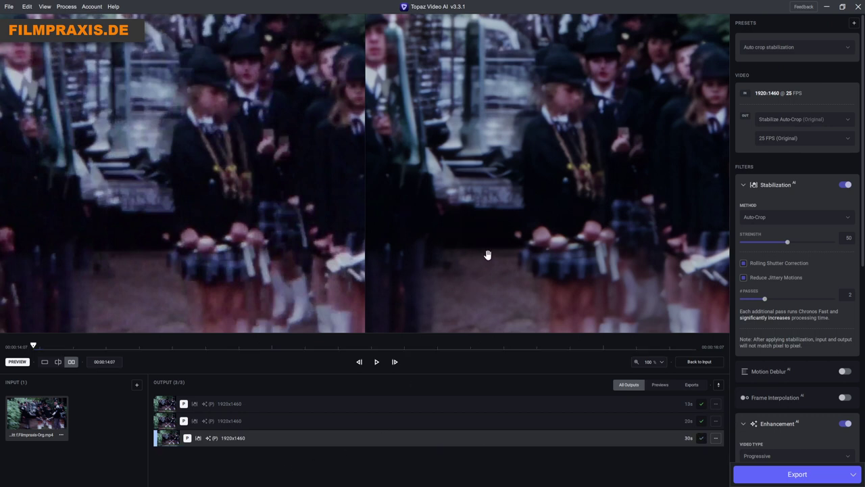
- Play the preview with reduced jittery motions and compare it with the original at full-frame view
key("ctrl+0")
left_click(376, 362)
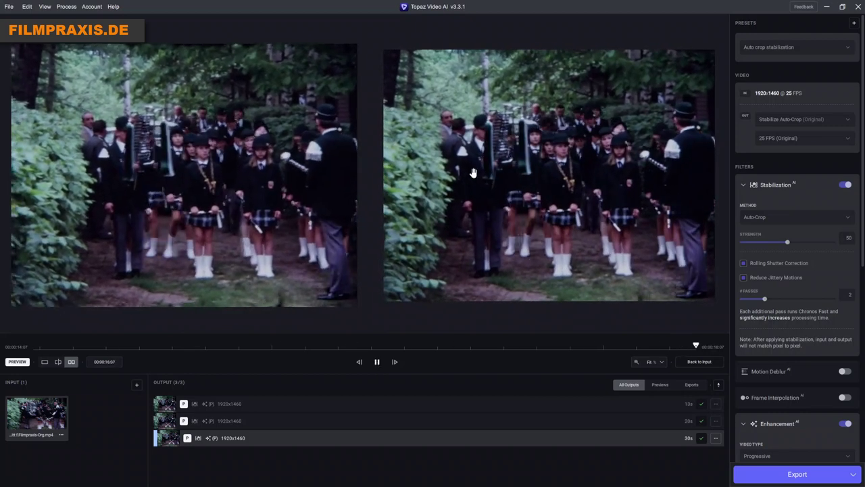
left_click(379, 363)
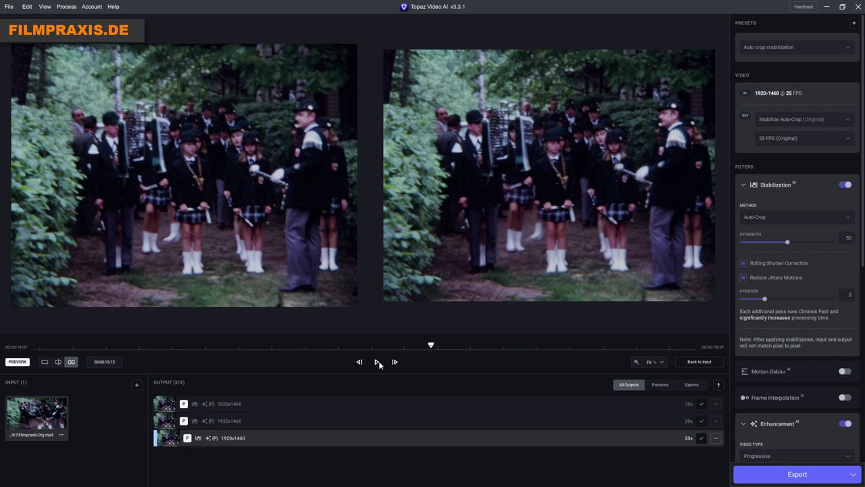
- Raise the jitter reduction to 5 passes and turn on the Frame Interpolation filter
left_click(764, 299)
left_click_drag(826, 300, 831, 300)
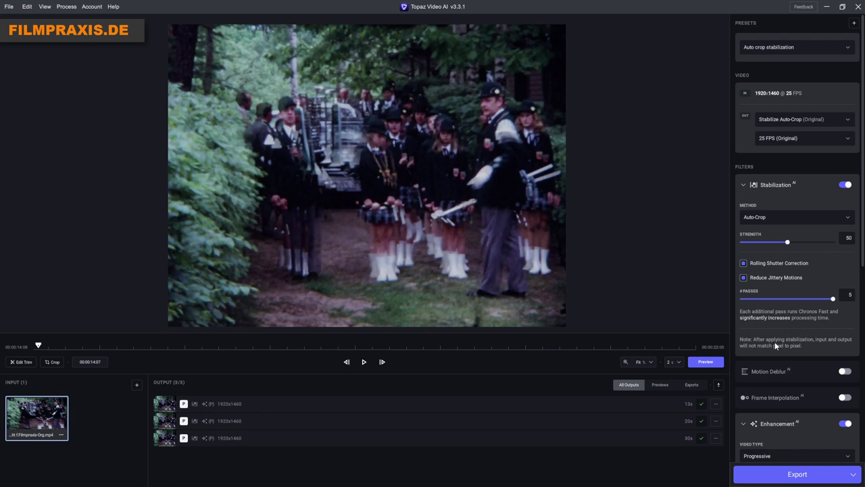
left_click(846, 398)
scroll(823, 399, "down", 5)
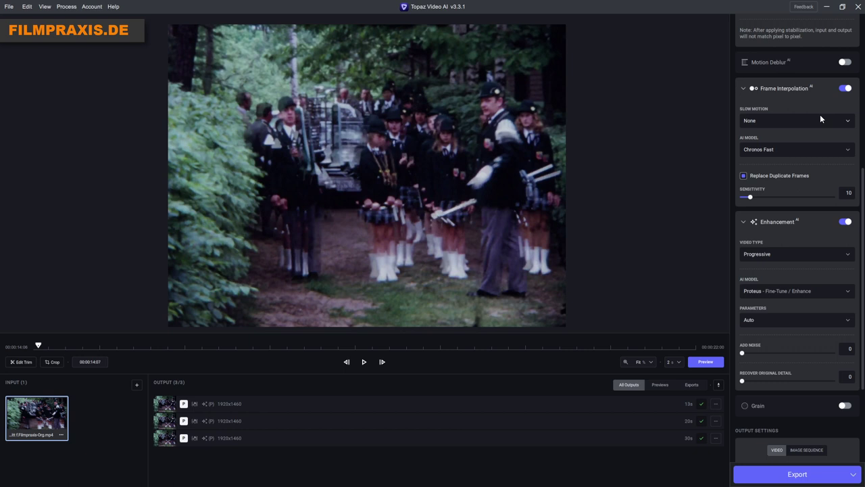
- Set the Replace Duplicate Frames sensitivity to 40, keeping the option on, and render a new 2-second preview
left_click(743, 175)
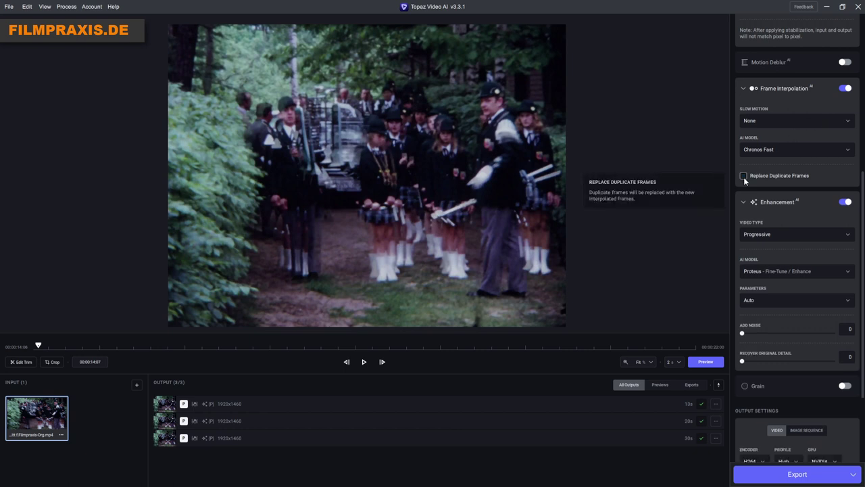
left_click(743, 175)
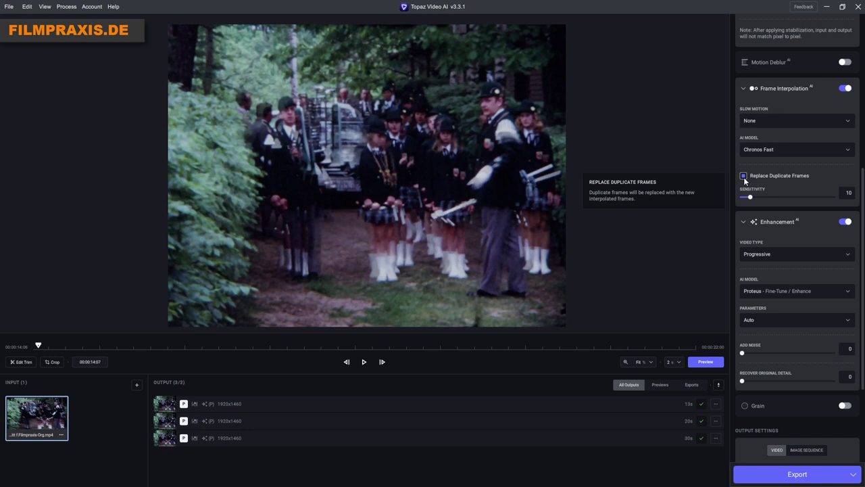
left_click_drag(750, 197, 778, 199)
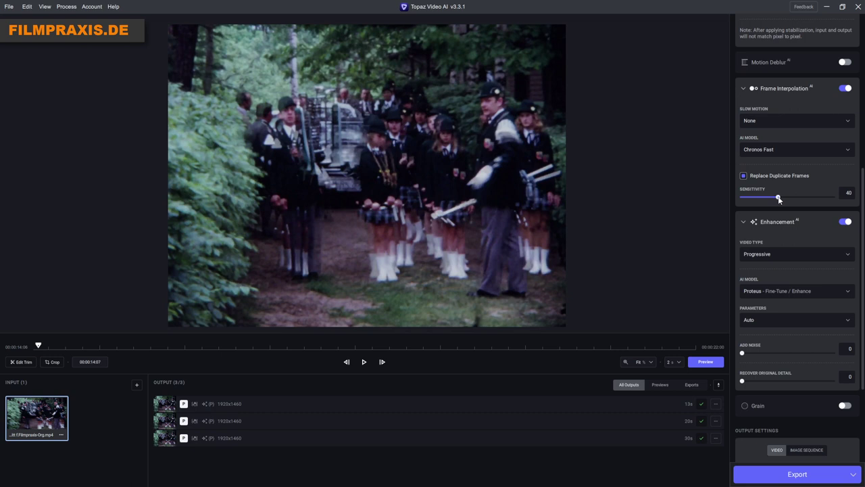
left_click(715, 363)
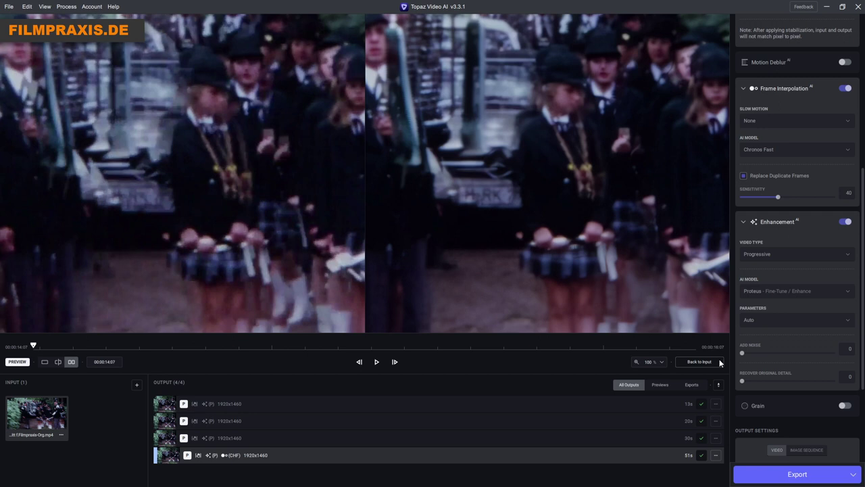
left_click(720, 363)
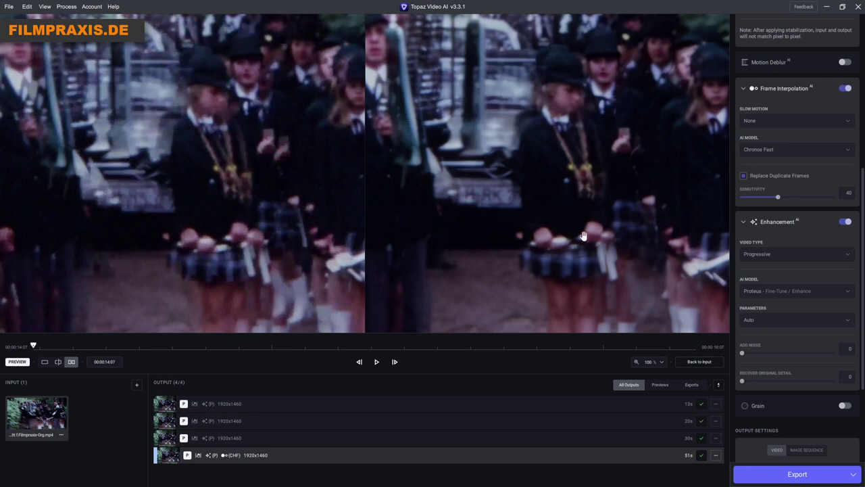